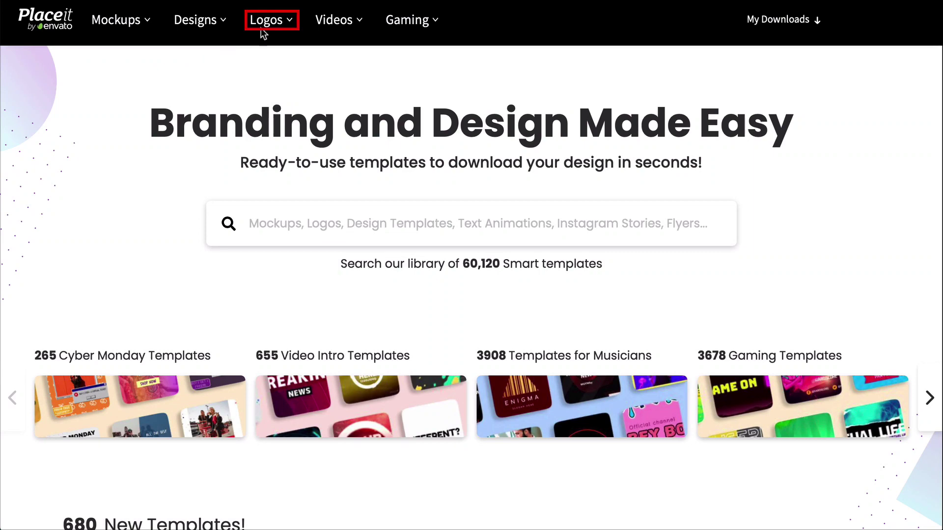
# Open the Beauty logo maker and apply the business name to every template.
pyautogui.moveTo(270, 31)
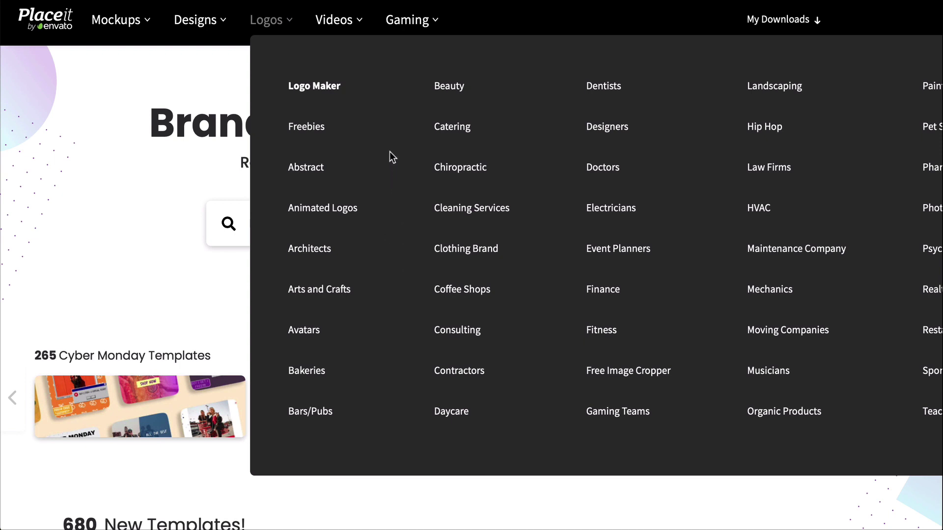
pyautogui.click(449, 87)
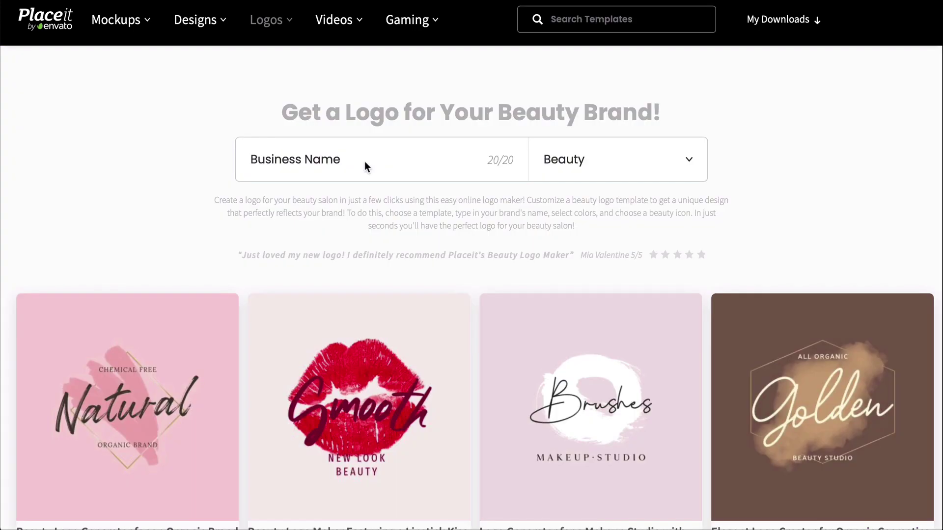
pyautogui.click(365, 161)
pyautogui.write('Ivona Pajic')
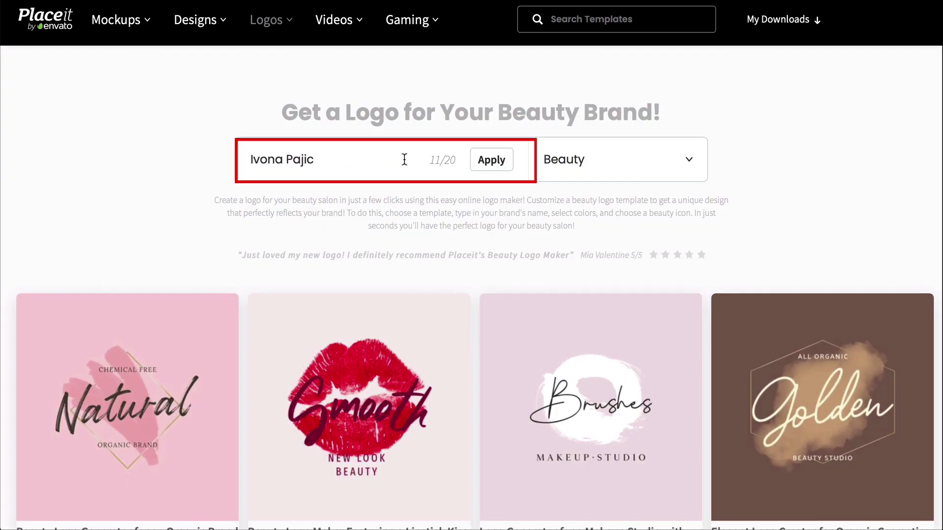
pyautogui.click(491, 161)
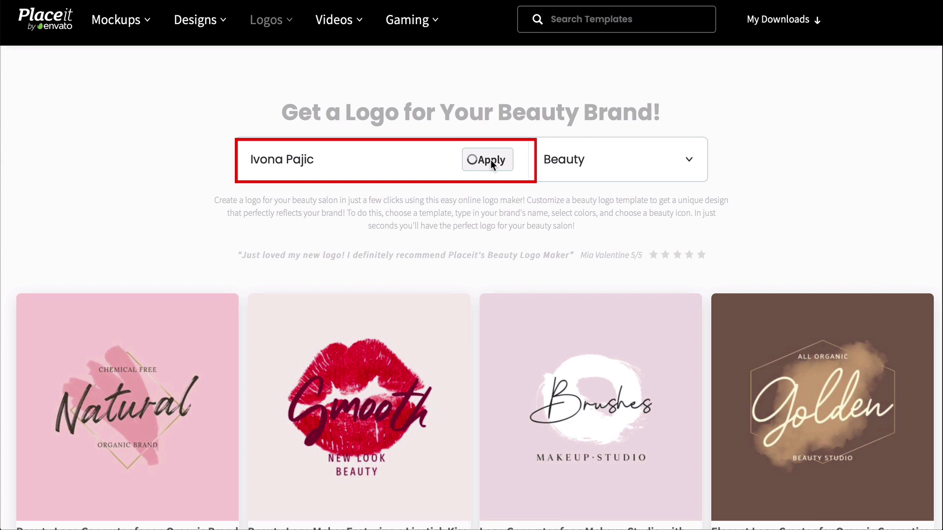
# Browse the logo results and go to page 2 to reach the watercolour Clothing Brand template.
pyautogui.scroll(-5, 473, 309)
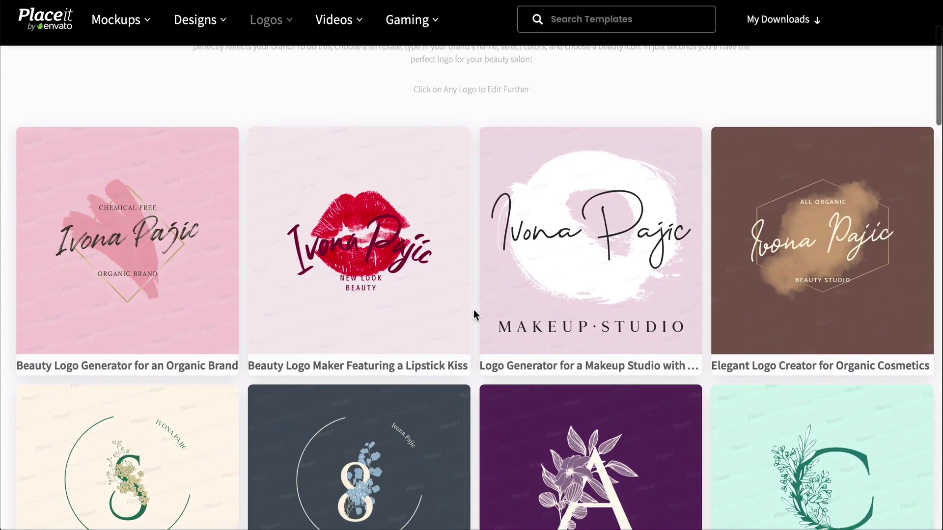
pyautogui.scroll(-5, 473, 310)
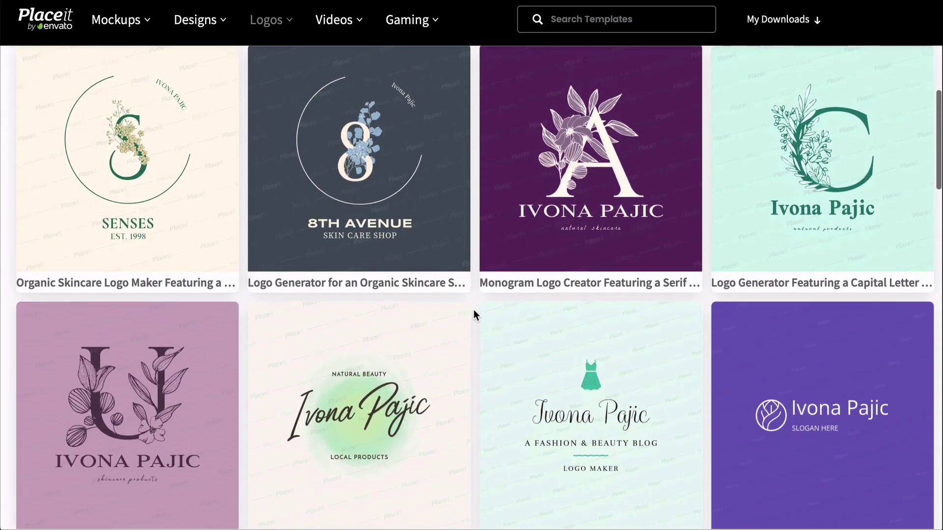
pyautogui.scroll(-5, 473, 311)
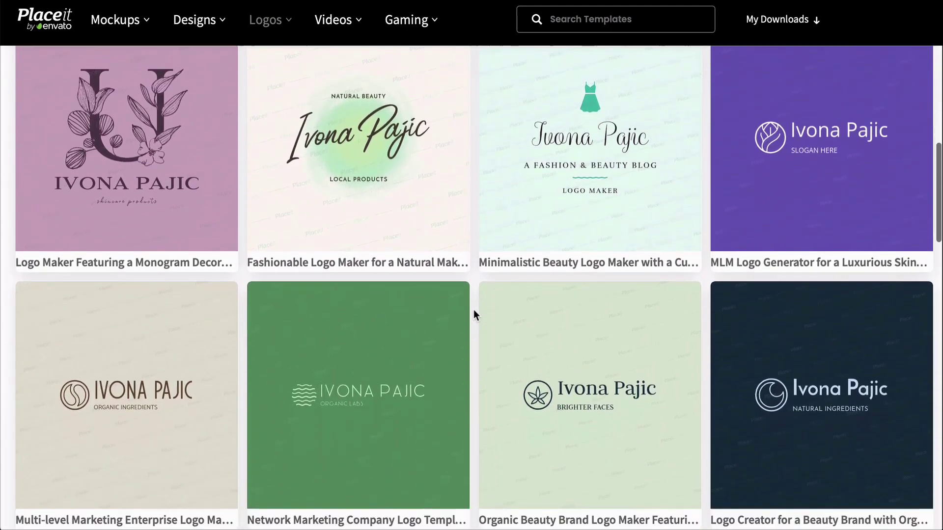
pyautogui.scroll(-8, 474, 310)
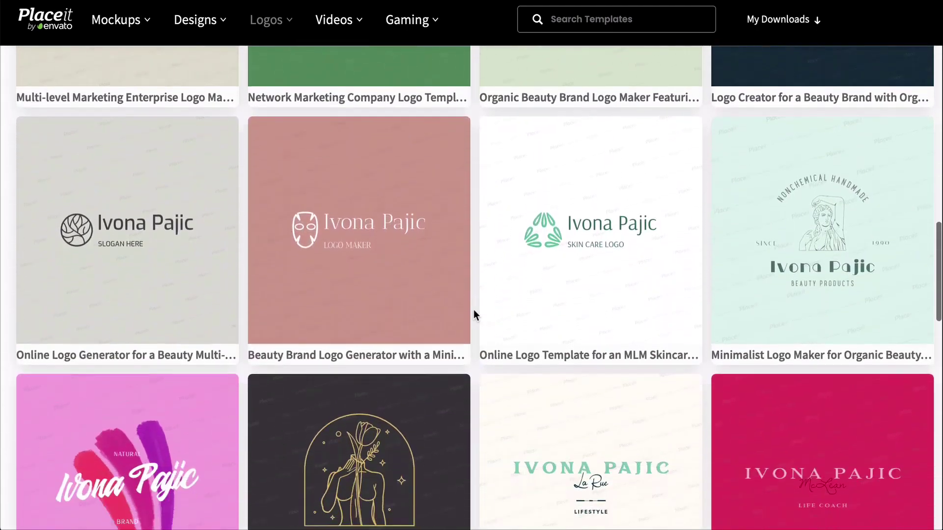
pyautogui.scroll(-7, 475, 314)
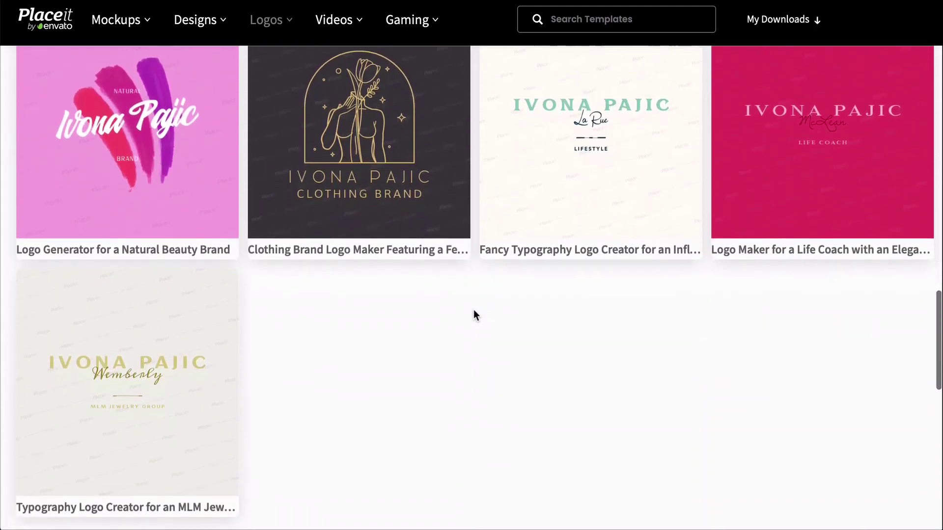
pyautogui.scroll(-3, 474, 311)
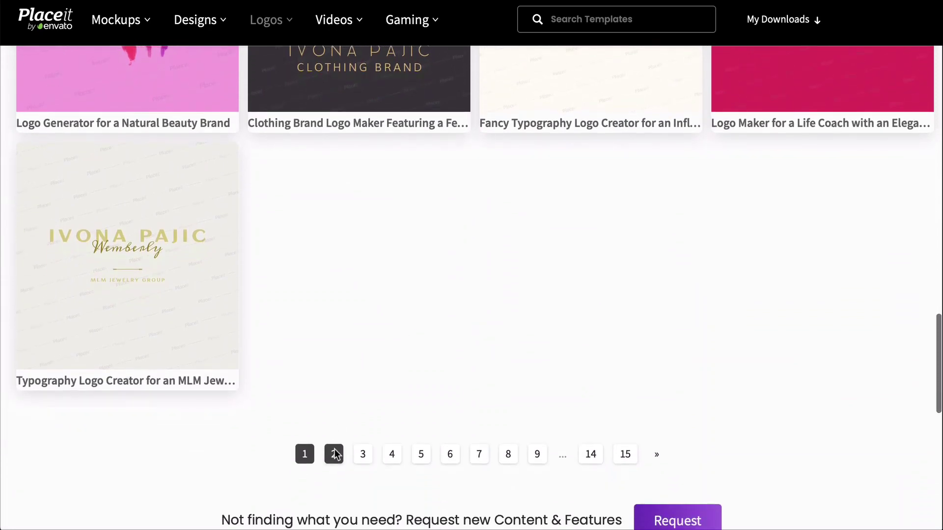
pyautogui.click(334, 454)
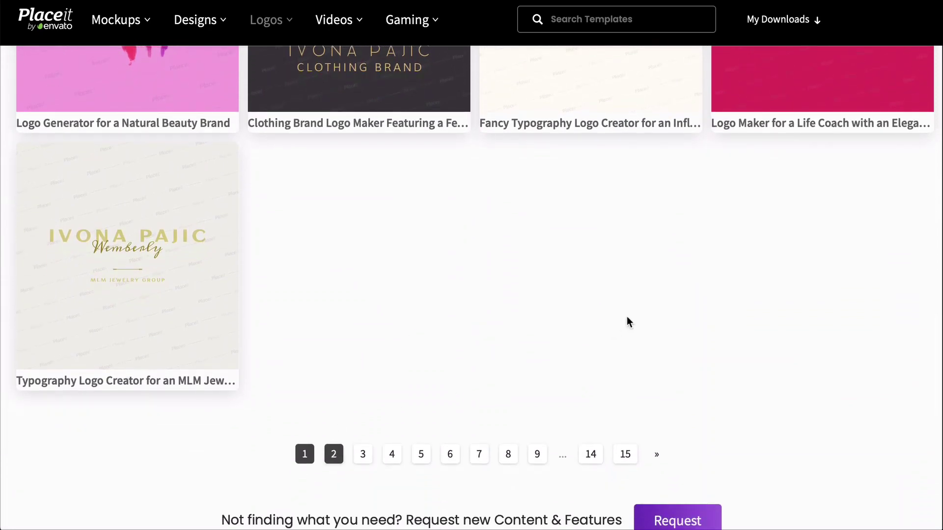
pyautogui.scroll(-4, 474, 302)
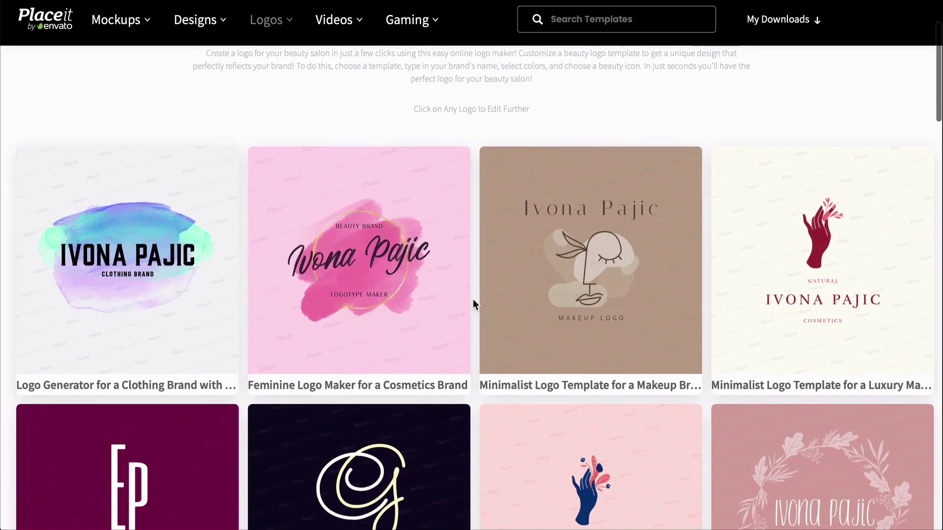
pyautogui.scroll(-2, 473, 299)
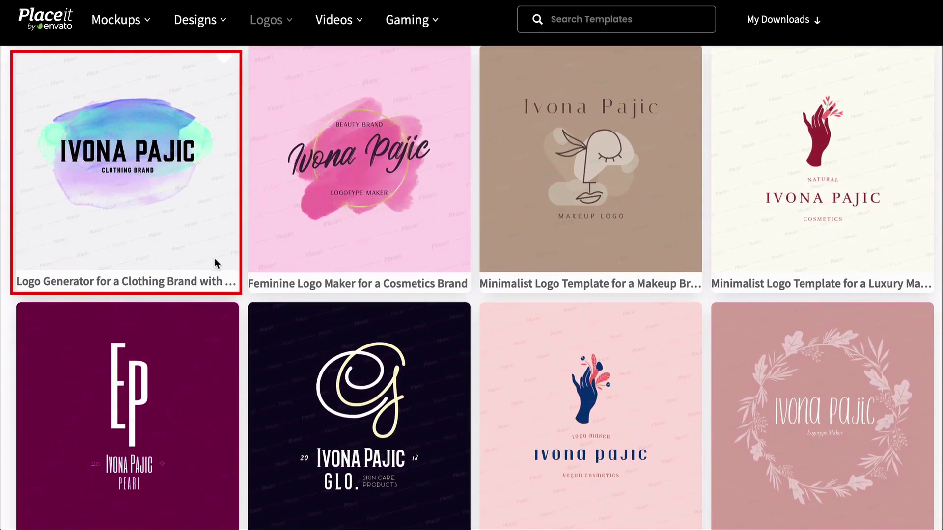
# Open the watercolour Clothing Brand template and replace its CLOTHING BRAND subtitle with MAKEUP ARTIST.
pyautogui.click(194, 223)
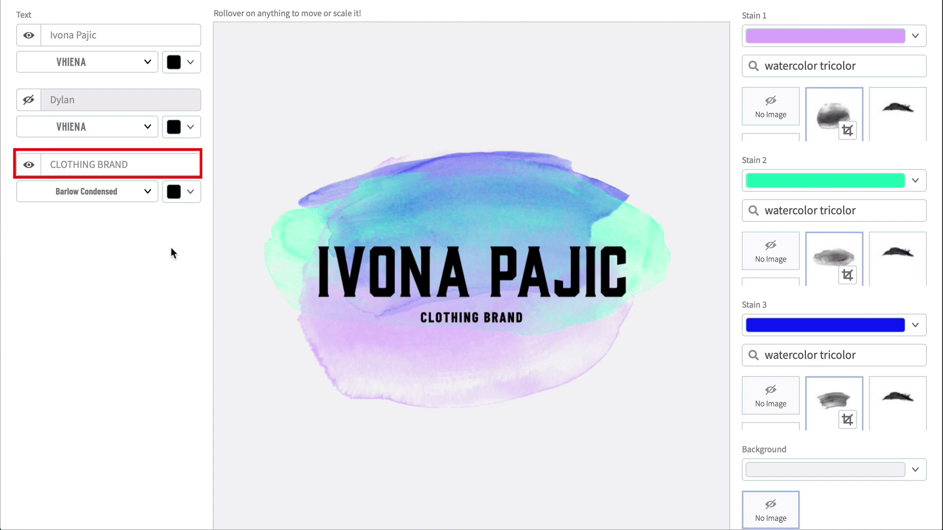
pyautogui.tripleClick(131, 164)
pyautogui.write('MAKEUP ARTIST')
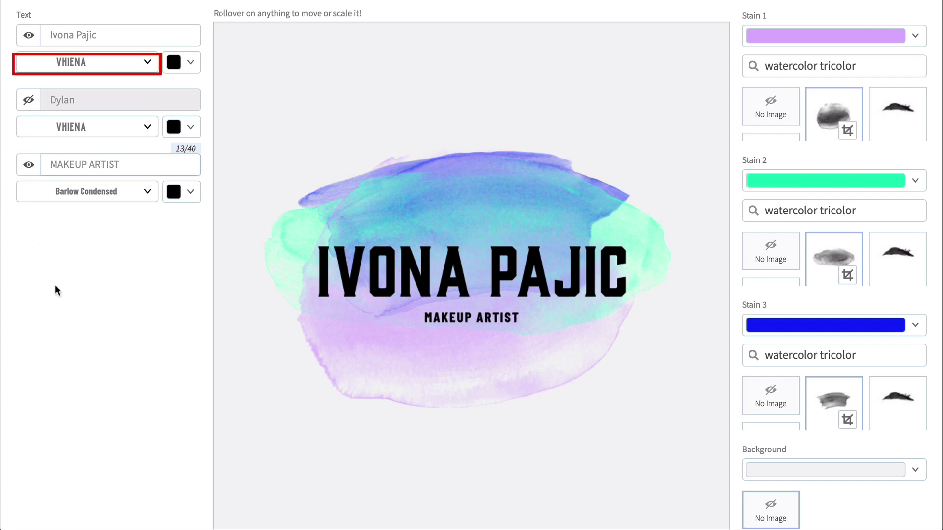
# Set the business name font to ALMOND and the MAKEUP ARTIST subtitle font to Abel.
pyautogui.click(147, 62)
pyautogui.click(131, 115)
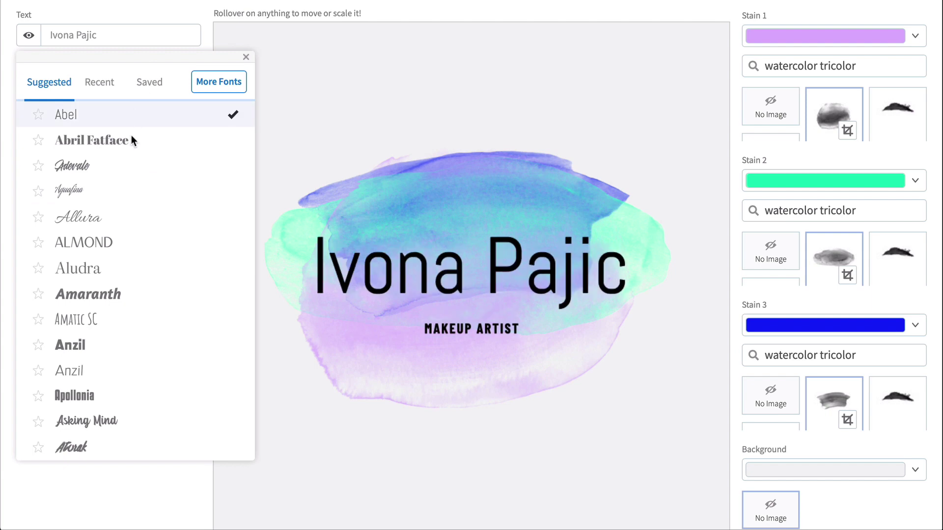
pyautogui.click(116, 244)
pyautogui.click(246, 57)
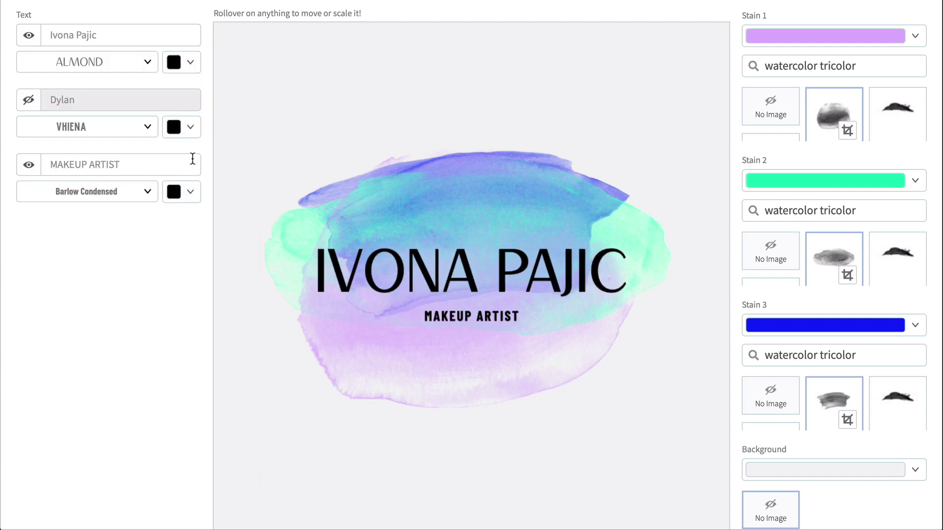
pyautogui.click(147, 192)
pyautogui.click(131, 243)
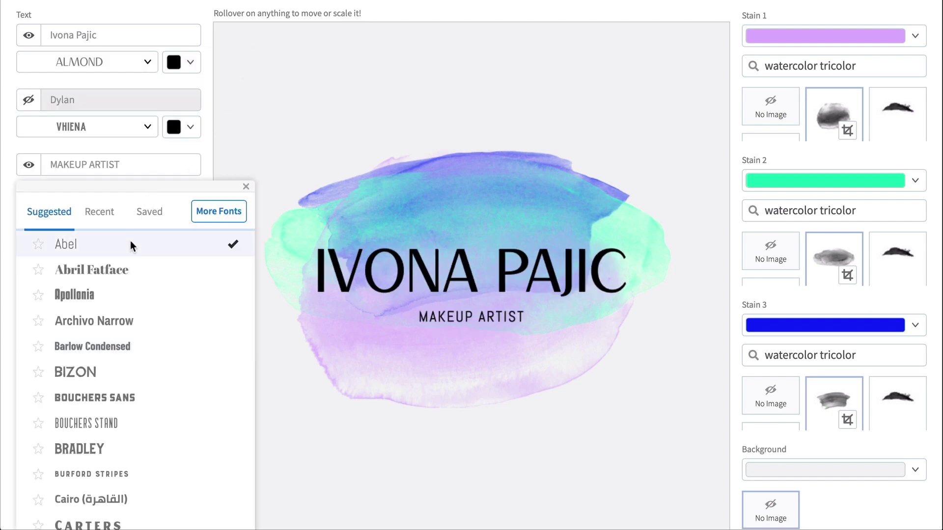
pyautogui.click(247, 187)
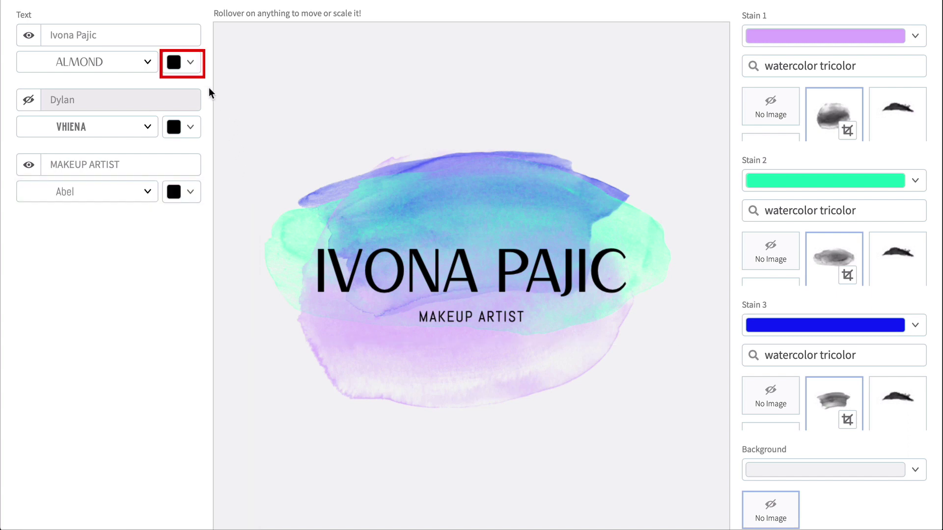
# Make both the business name and MAKEUP ARTIST text white.
pyautogui.click(195, 66)
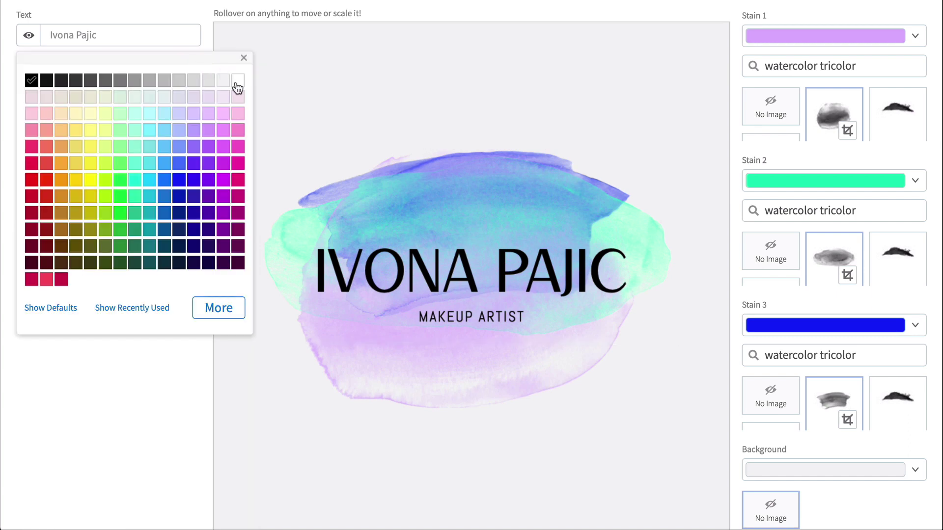
pyautogui.click(236, 82)
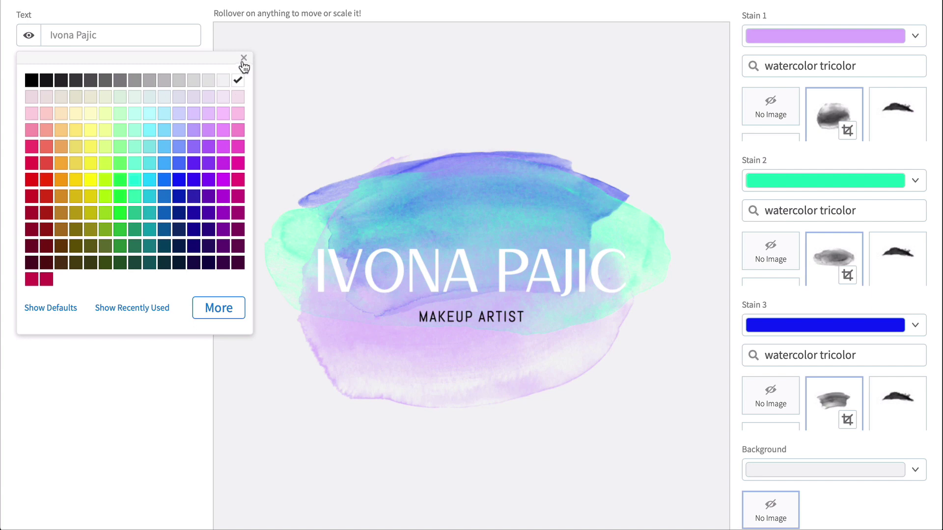
pyautogui.click(243, 58)
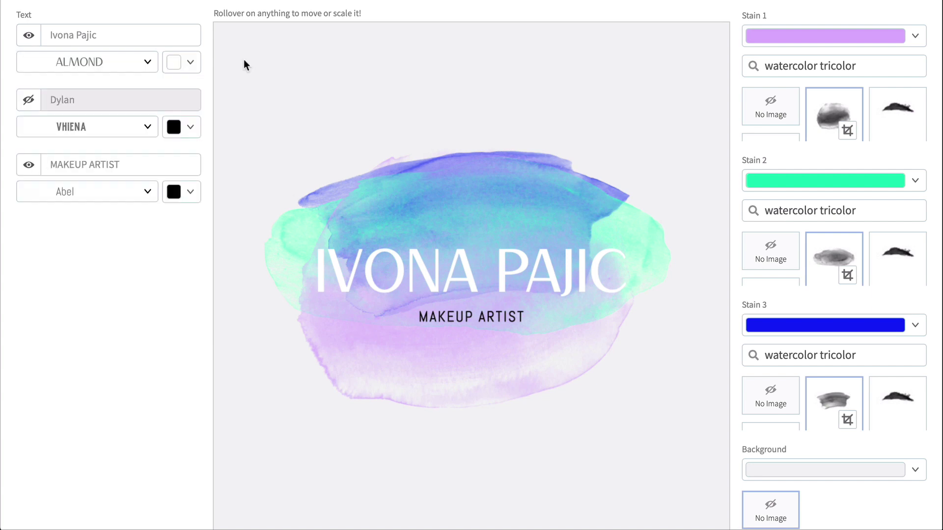
pyautogui.click(190, 193)
pyautogui.click(238, 213)
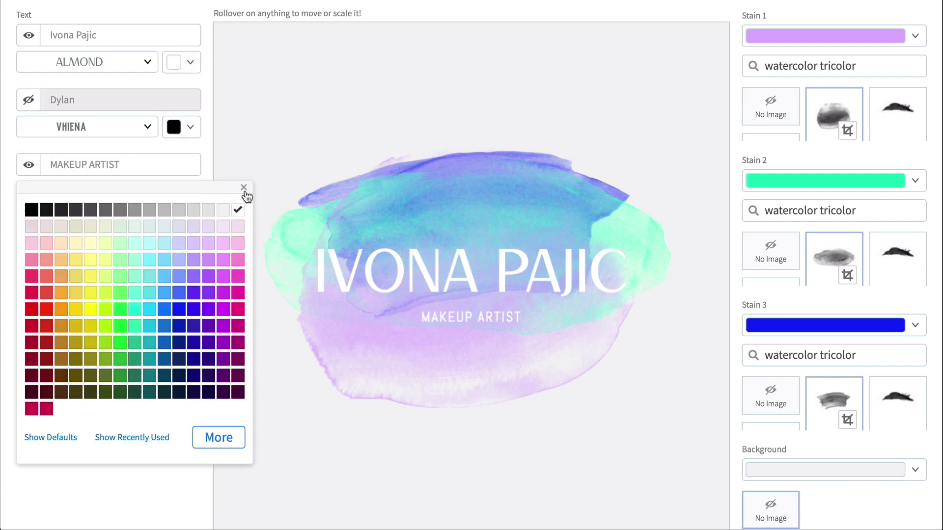
pyautogui.click(243, 188)
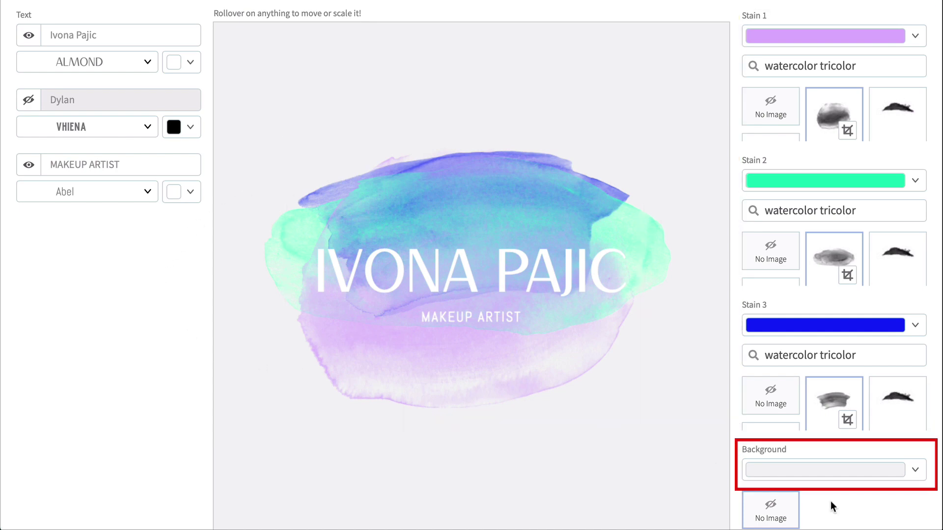
pyautogui.click(915, 469)
# Make the logo background navy blue and remove the Stain 1 and Stain 2 images.
pyautogui.click(852, 425)
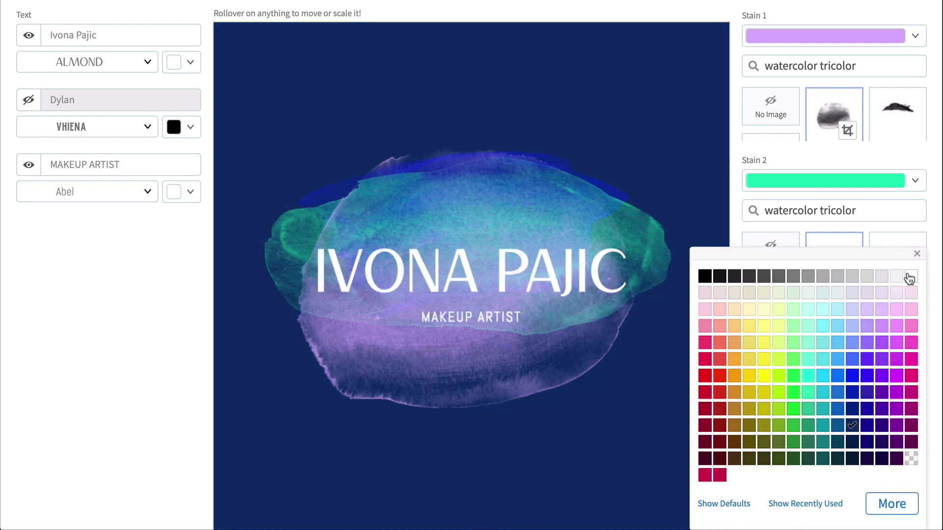
pyautogui.click(916, 254)
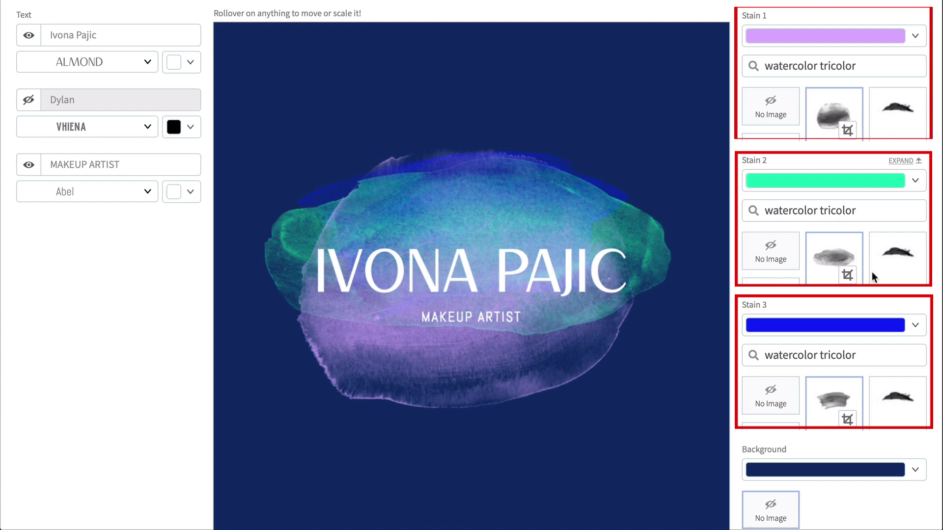
pyautogui.click(779, 257)
pyautogui.click(765, 113)
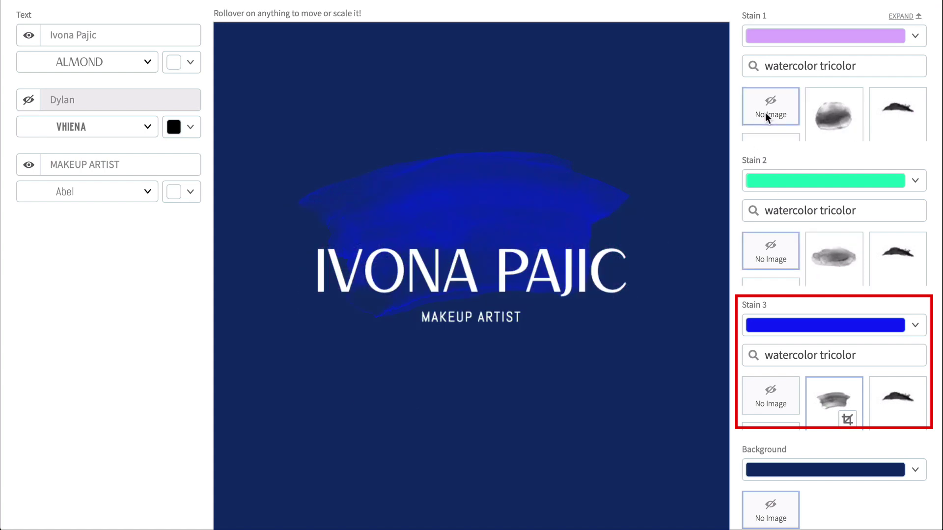
# Give Stain 3 a brush-stroke shape coloured crimson.
pyautogui.scroll(-3, 869, 396)
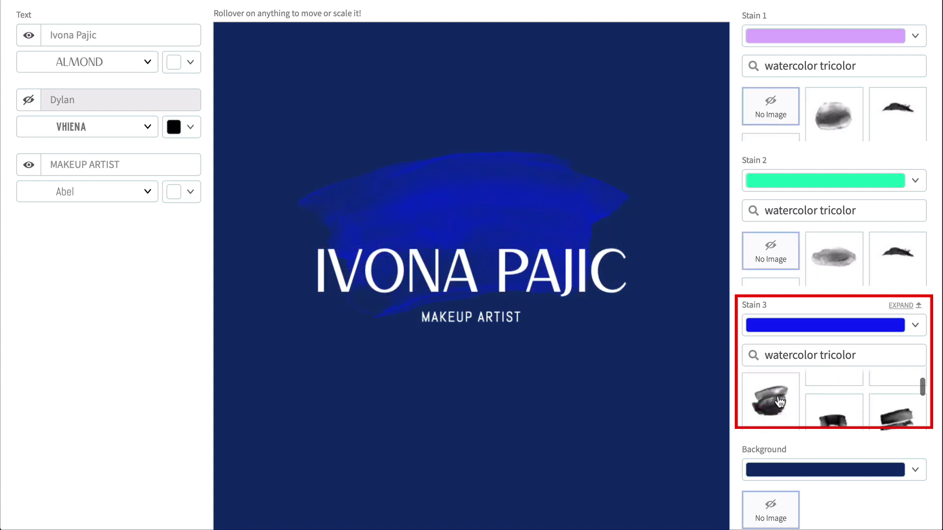
pyautogui.click(795, 398)
pyautogui.scroll(-3, 795, 397)
pyautogui.click(841, 391)
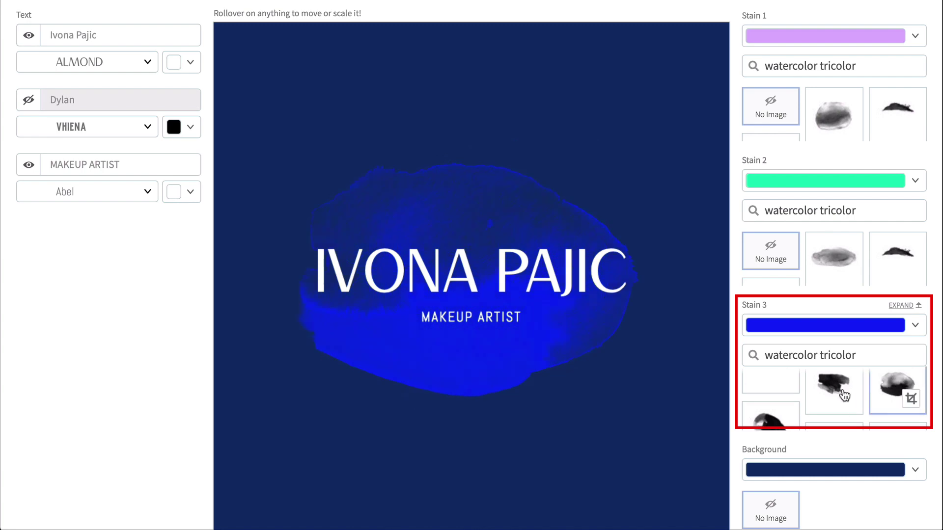
pyautogui.click(780, 411)
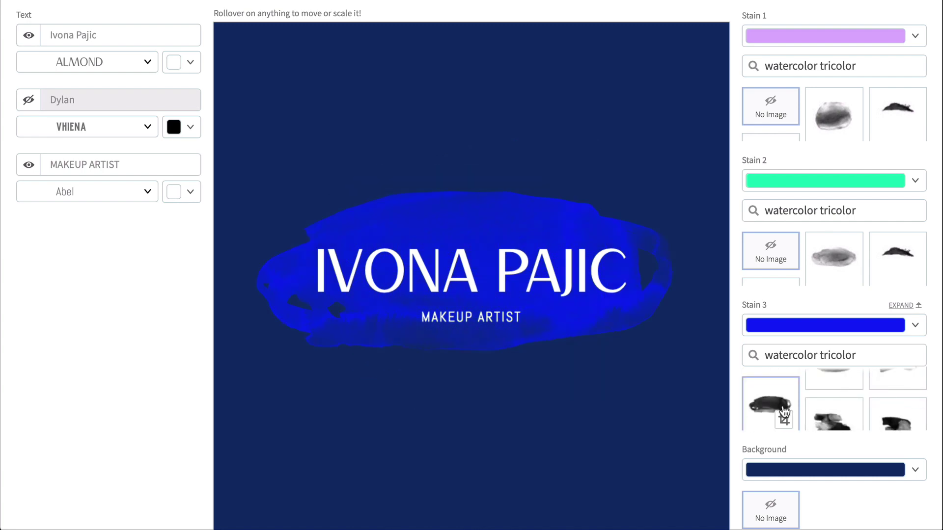
pyautogui.click(916, 325)
pyautogui.click(721, 477)
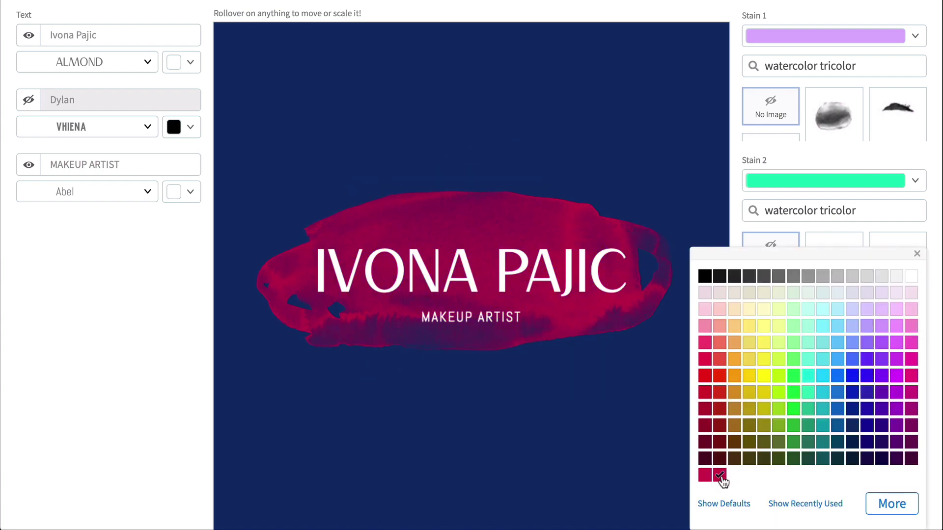
# Give Stain 2 a rounder shape and recolour it with custom hex FF5E5E.
pyautogui.click(917, 254)
pyautogui.scroll(-2, 836, 255)
pyautogui.click(870, 260)
pyautogui.scroll(-4, 845, 259)
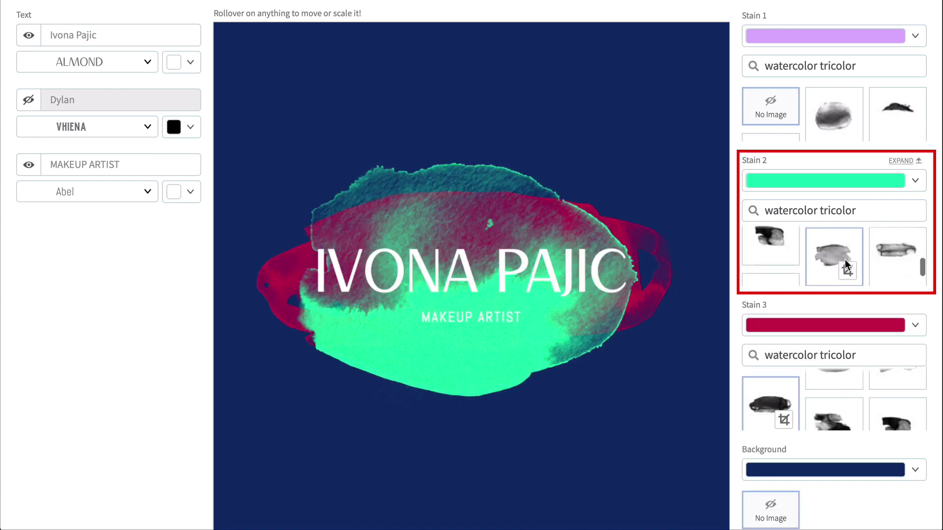
pyautogui.click(893, 260)
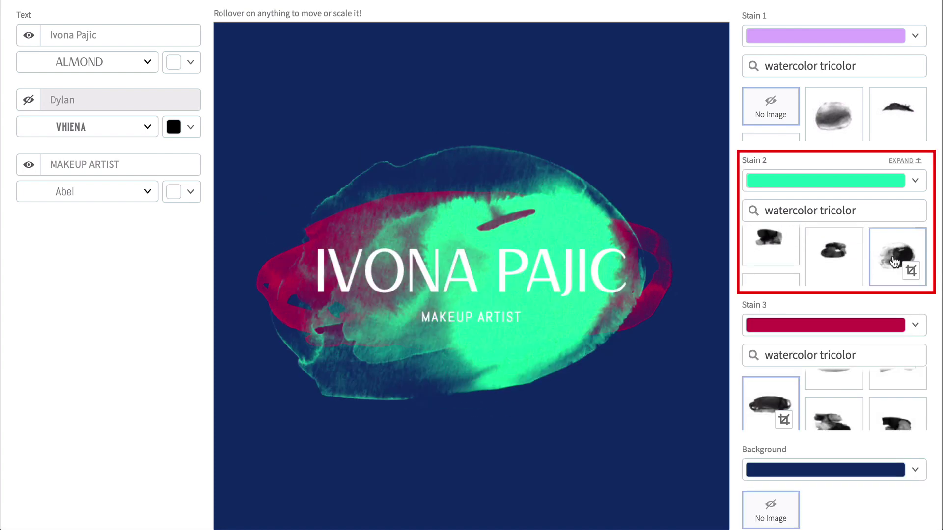
pyautogui.click(916, 184)
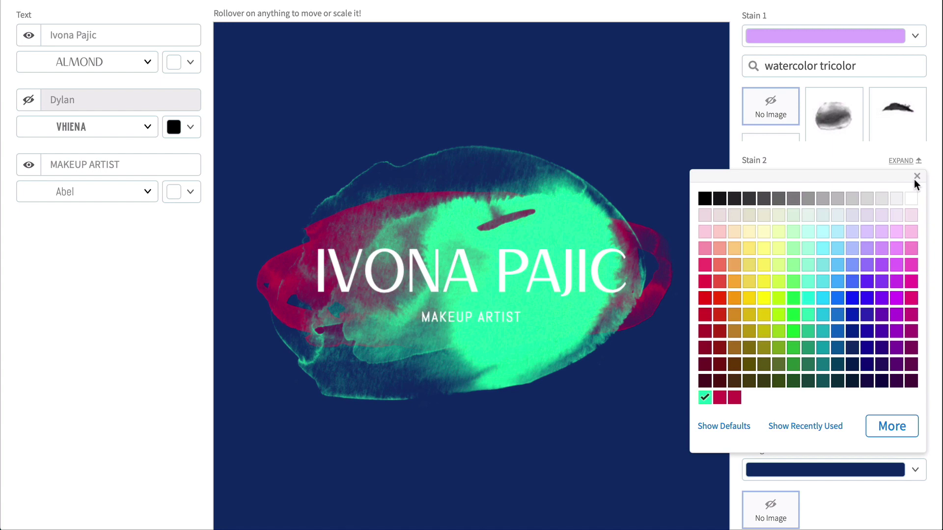
pyautogui.click(893, 427)
pyautogui.doubleClick(761, 509)
pyautogui.write('FF5E5E')
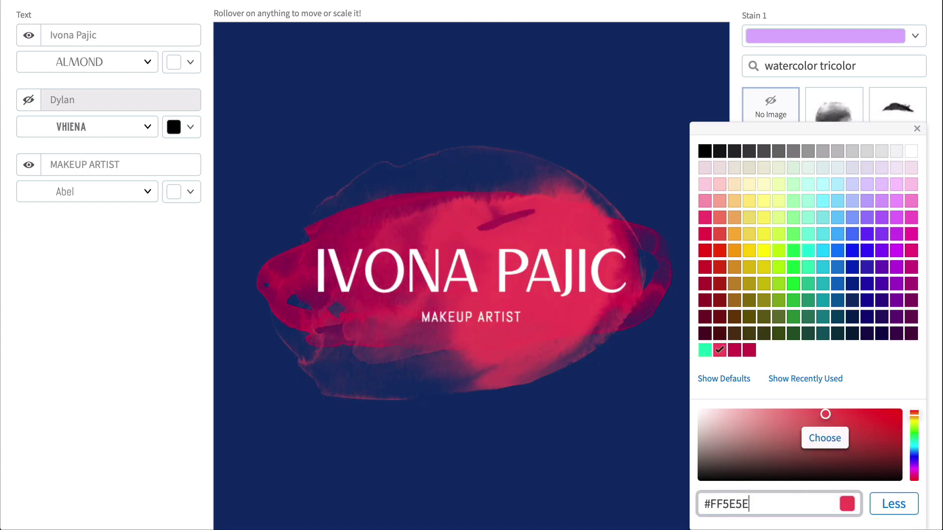
pyautogui.click(894, 504)
# Give Stain 1 a new shape after trying several, and colour it dark purple.
pyautogui.click(916, 130)
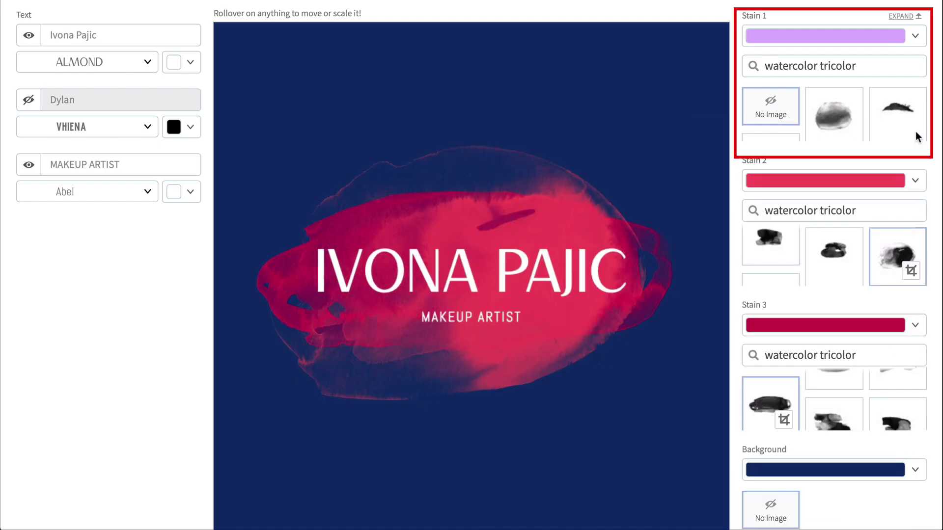
pyautogui.scroll(-2, 855, 108)
pyautogui.click(855, 109)
pyautogui.click(895, 110)
pyautogui.scroll(-1, 834, 113)
pyautogui.click(770, 113)
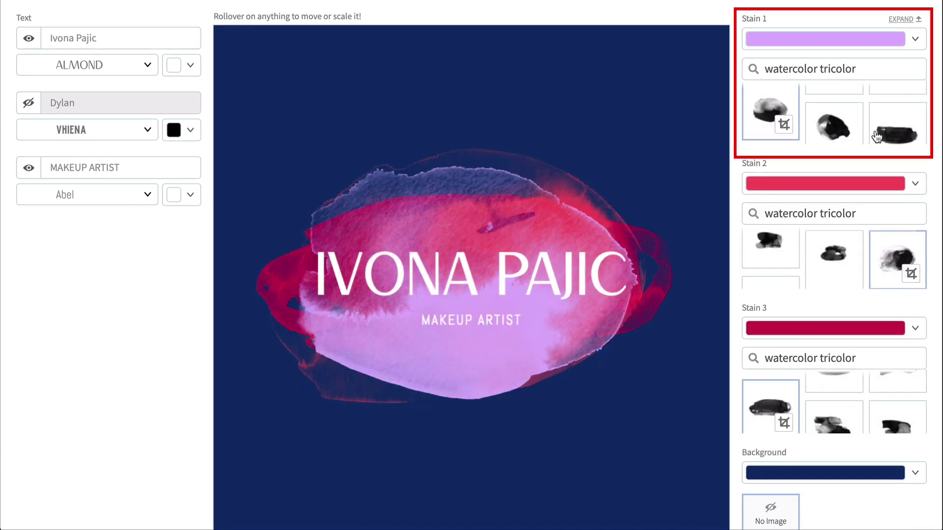
pyautogui.click(878, 131)
pyautogui.scroll(-1, 865, 125)
pyautogui.click(837, 122)
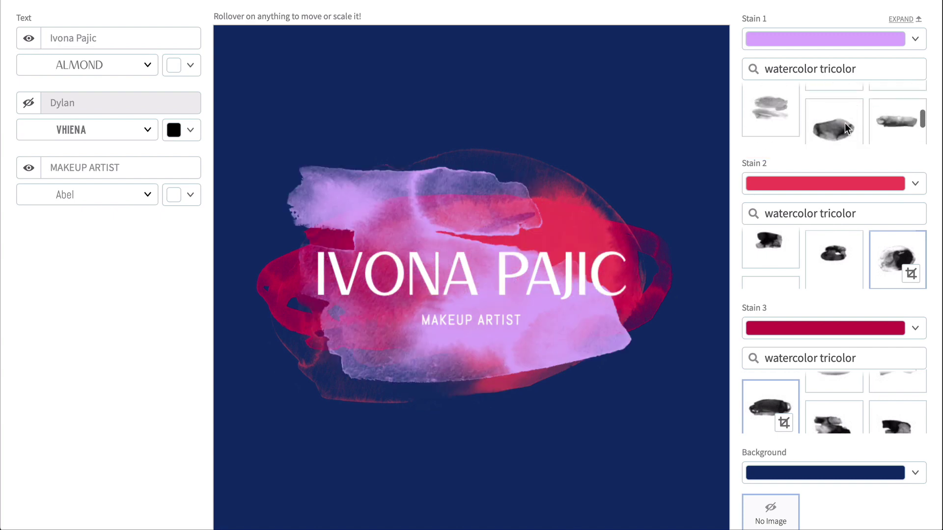
pyautogui.click(915, 39)
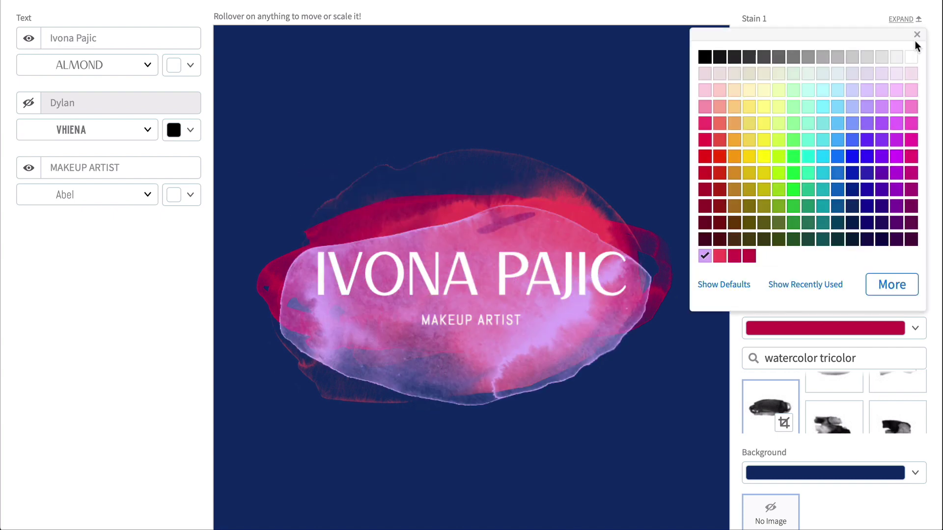
pyautogui.click(897, 224)
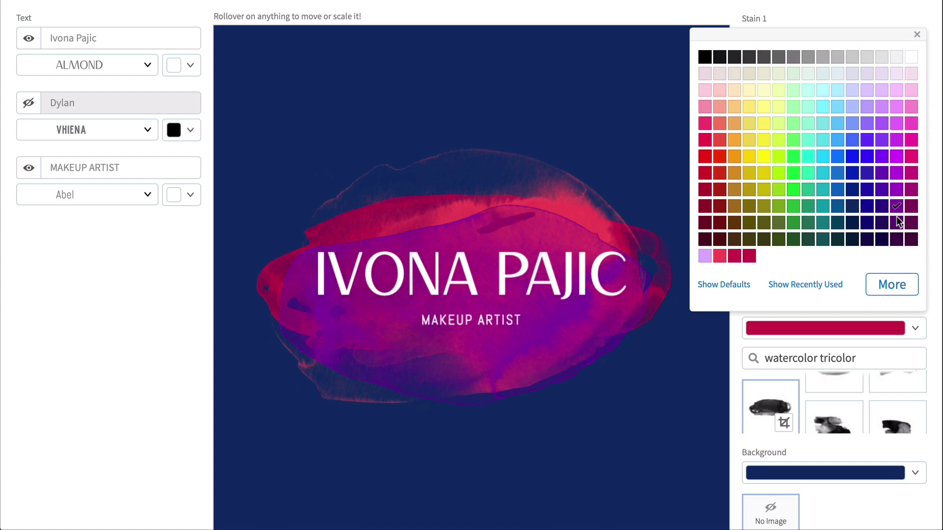
pyautogui.click(917, 36)
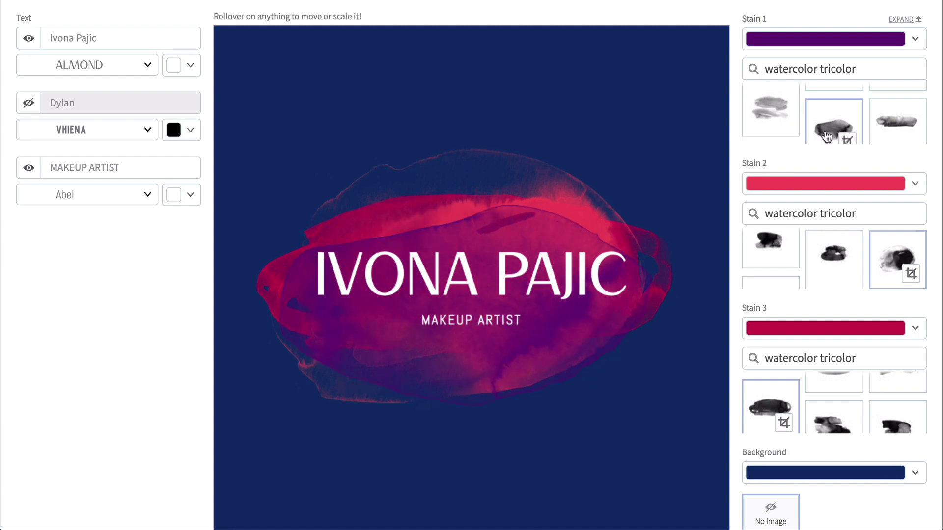
# Move, resize and tilt the stain and title text on the canvas.
pyautogui.moveTo(490, 137)
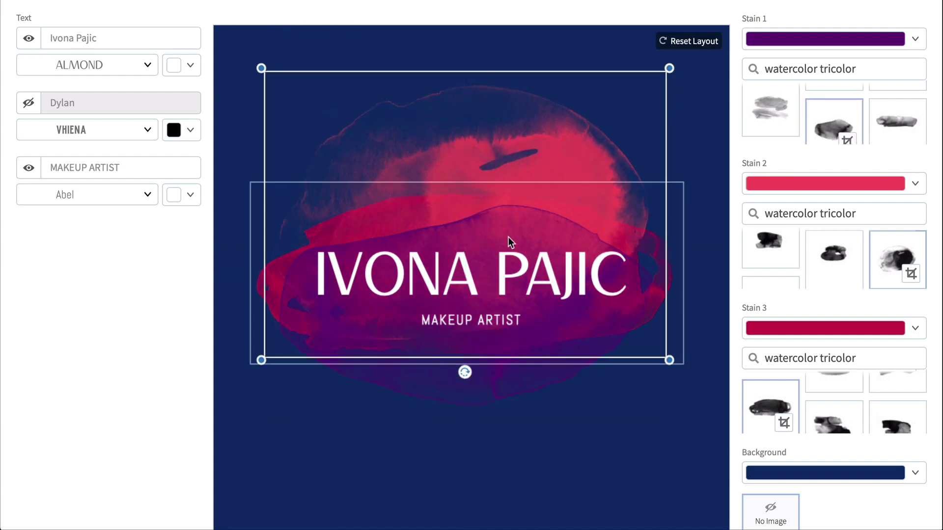
pyautogui.moveTo(472, 320); pyautogui.dragTo(472, 337)
pyautogui.moveTo(539, 140); pyautogui.dragTo(547, 231)
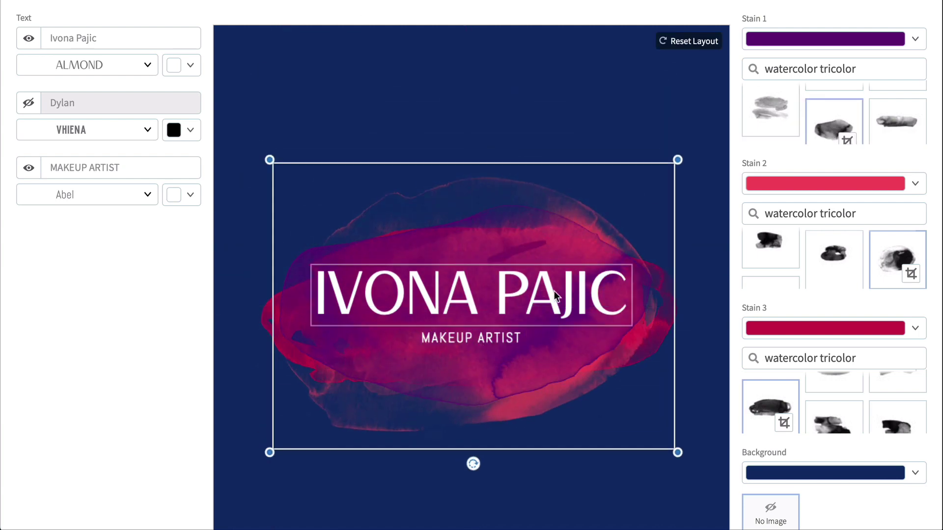
pyautogui.click(555, 295)
pyautogui.moveTo(632, 251); pyautogui.dragTo(560, 258)
pyautogui.click(555, 227)
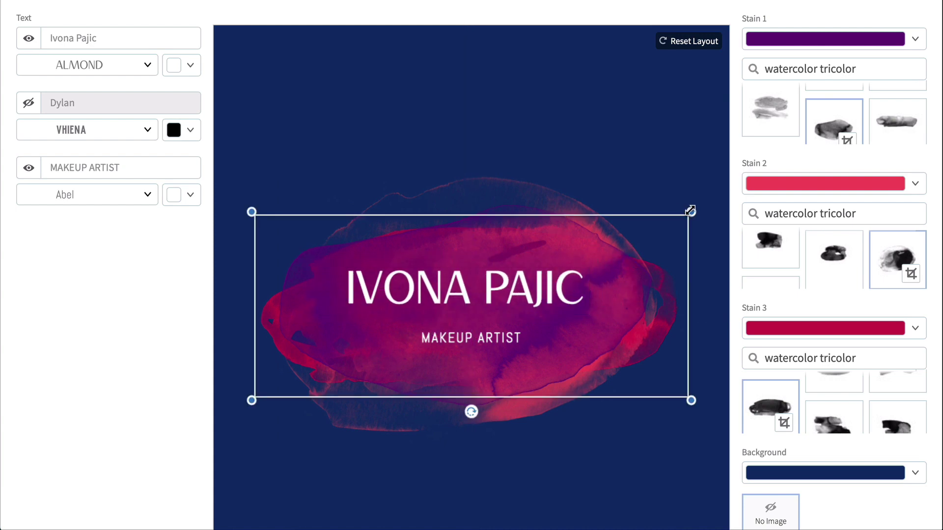
pyautogui.moveTo(690, 210); pyautogui.dragTo(634, 233)
pyautogui.moveTo(275, 379); pyautogui.dragTo(287, 358)
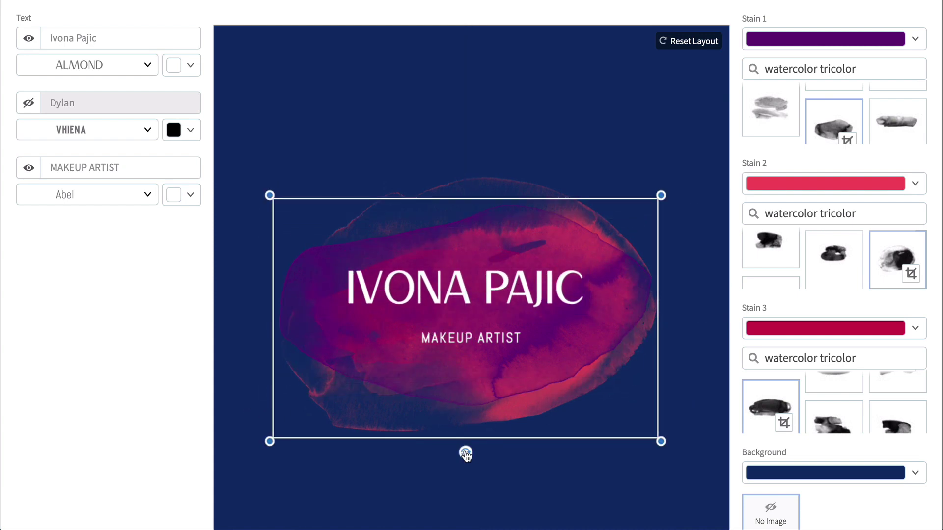
pyautogui.moveTo(466, 452); pyautogui.dragTo(457, 491)
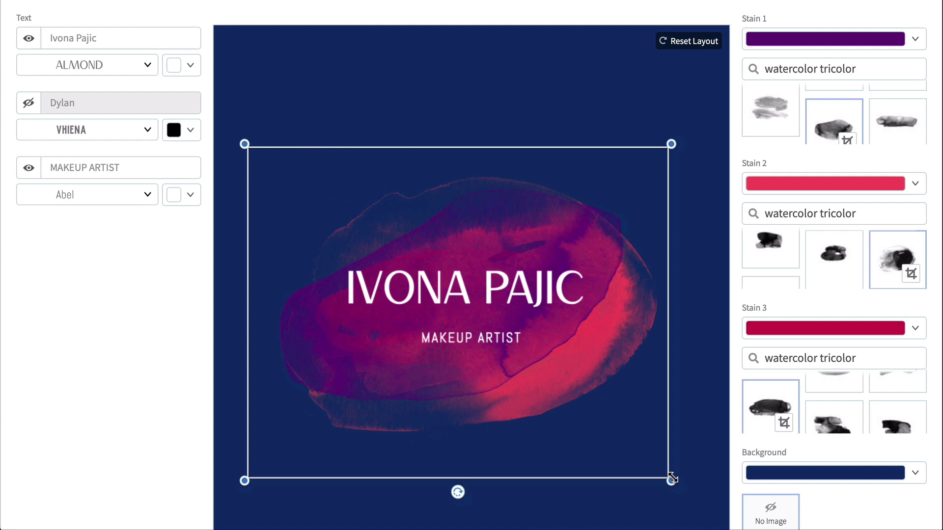
pyautogui.click(537, 325)
# Reset the logo to its default layout and bring up the download purchase options.
pyautogui.click(690, 44)
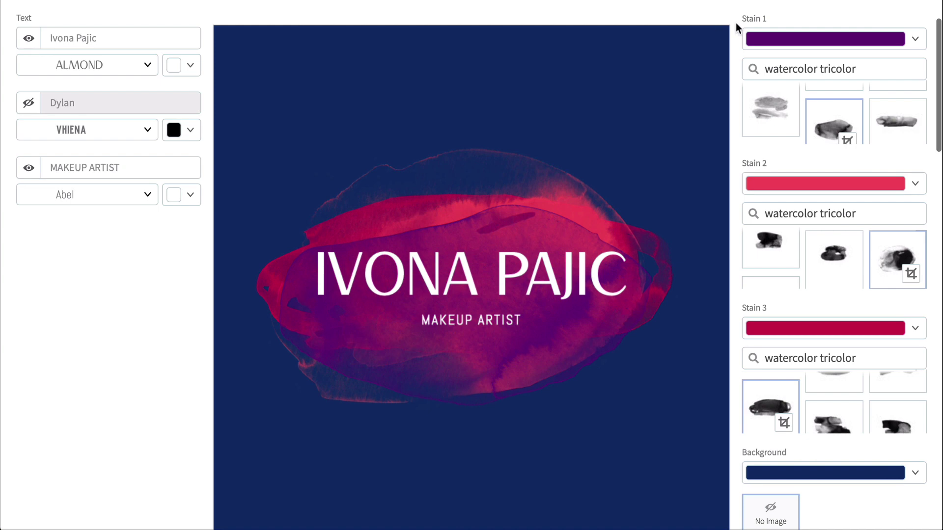
pyautogui.scroll(2, 736, 22)
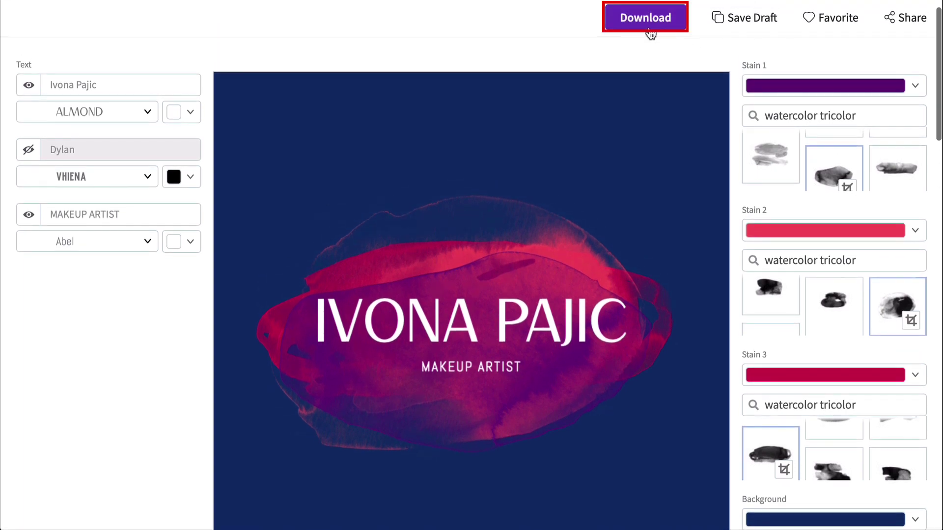
pyautogui.click(645, 17)
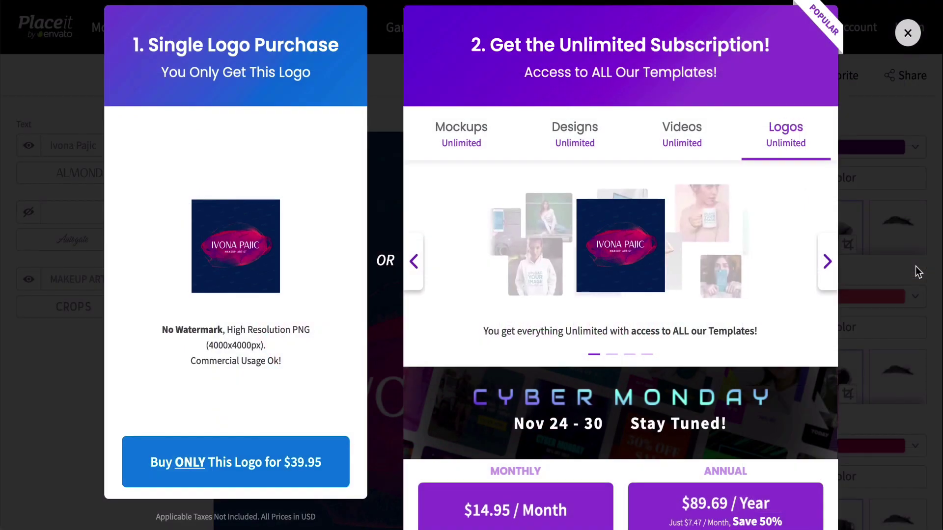